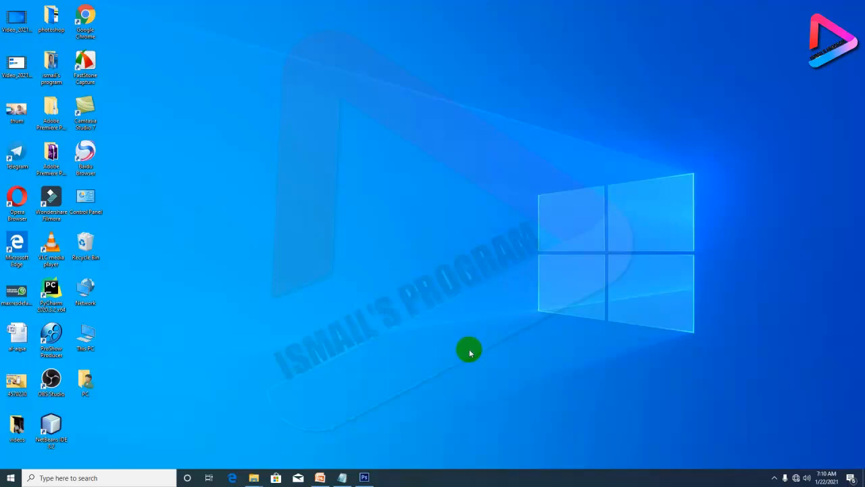
Step: Switch to the PowerPoint presentation and view its Lasso tool slide in a maximized window
left_click(322, 478)
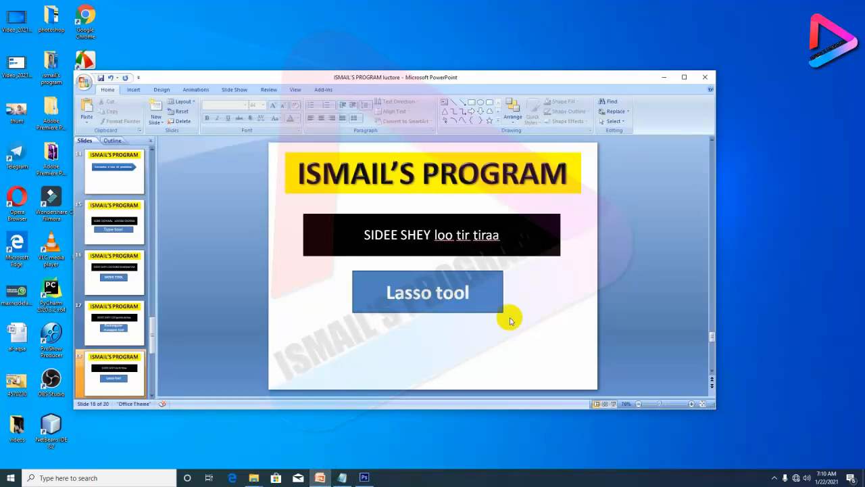
left_click(684, 77)
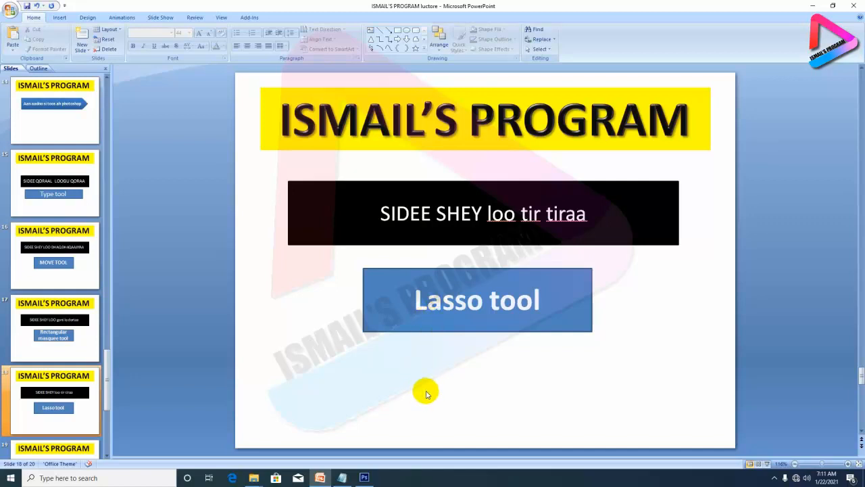
Step: Return to the desktop and open the image 4570230 from there in Photoshop
left_click(363, 477)
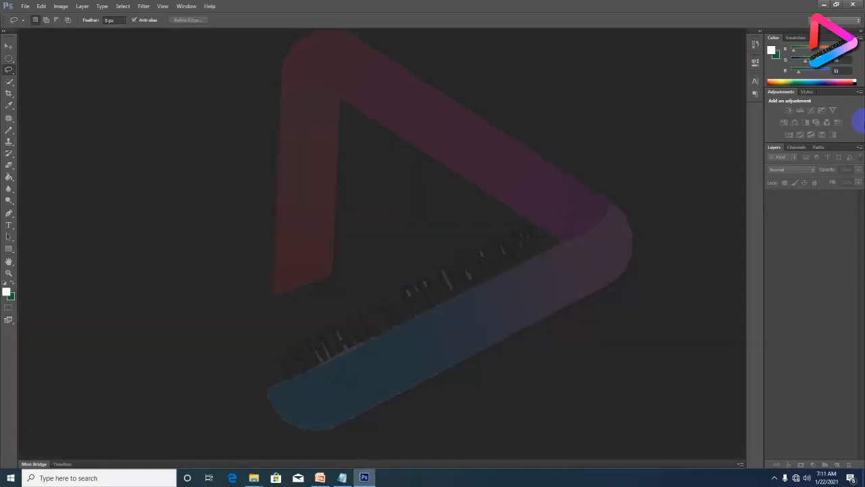
left_click(820, 4)
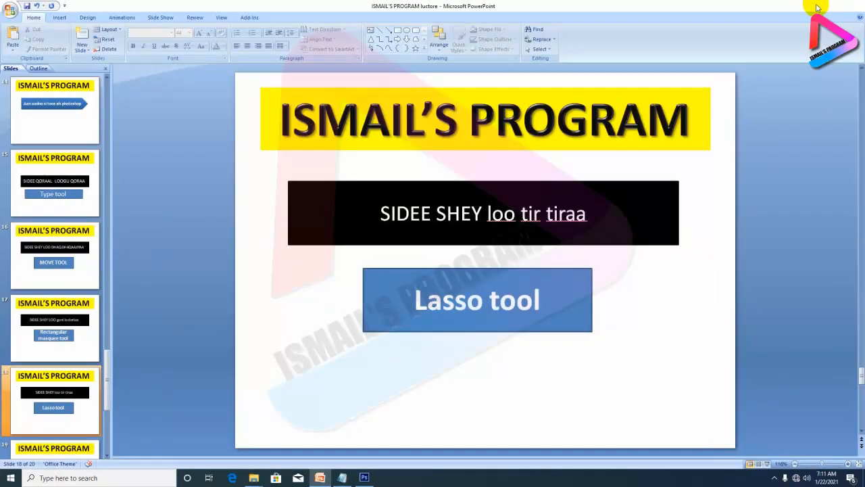
left_click(814, 6)
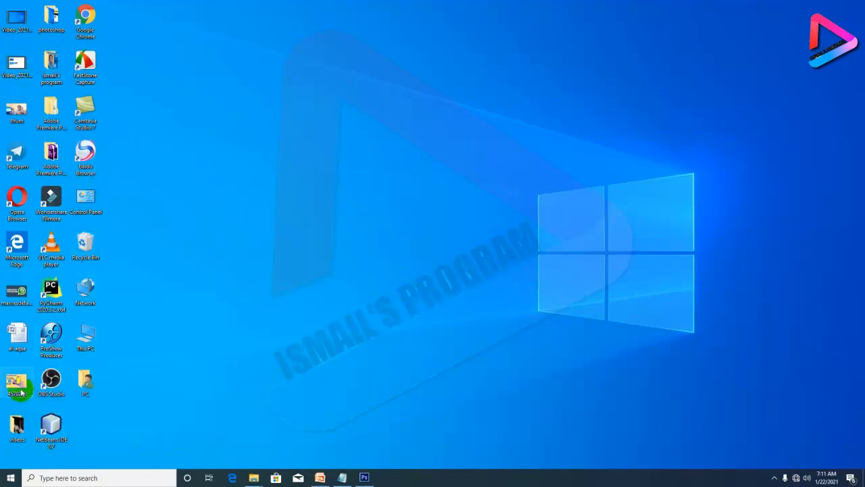
left_click_drag(16, 381, 365, 244)
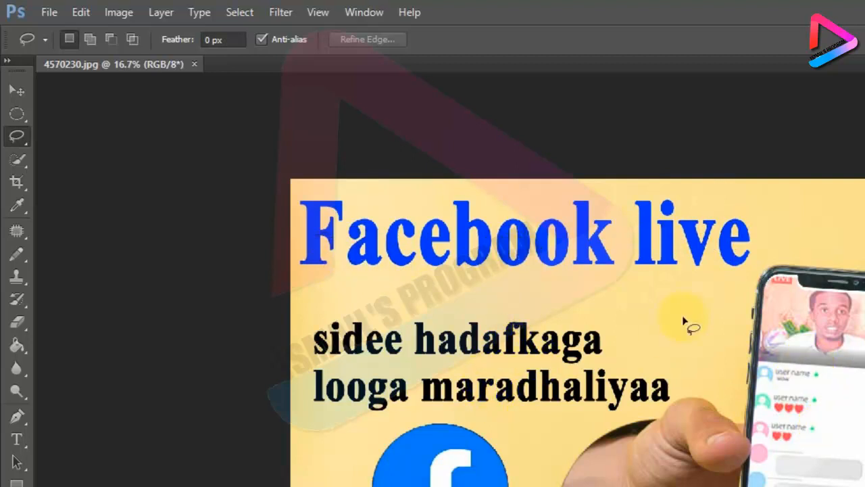
left_click(16, 90)
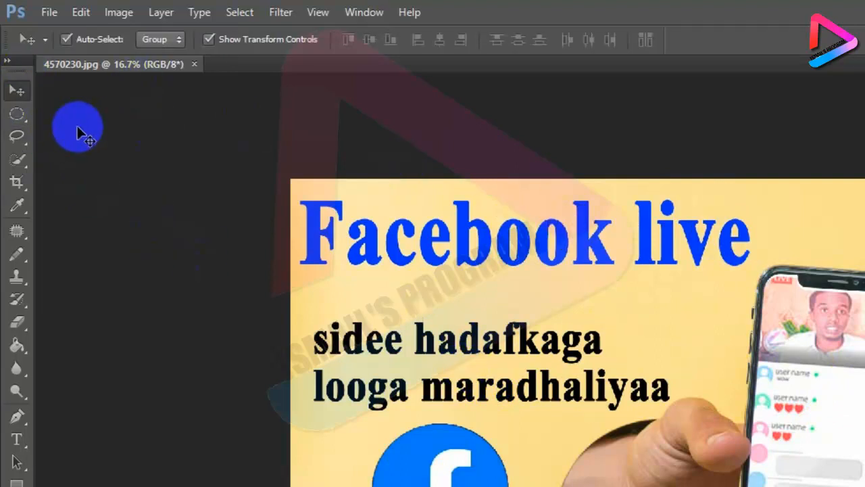
left_click(21, 110)
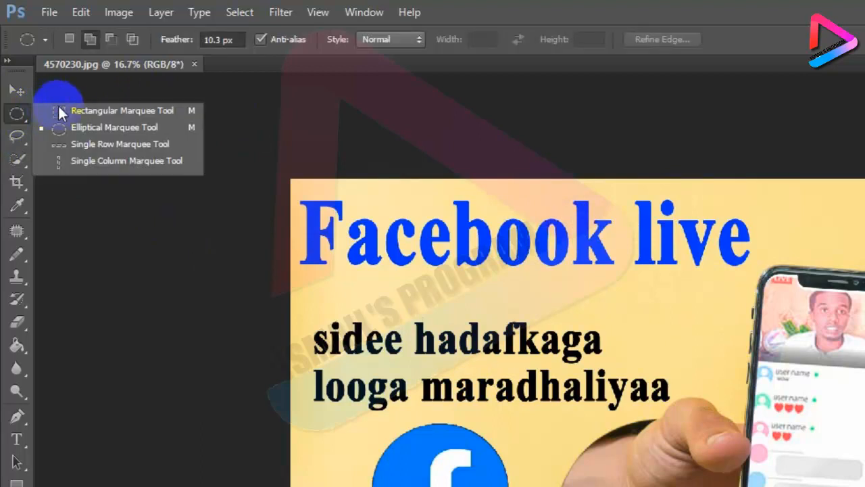
left_click(64, 108)
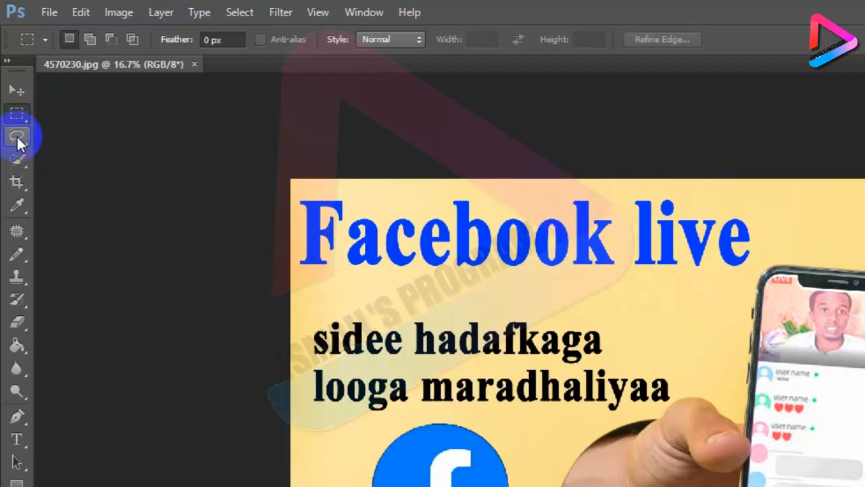
Step: Draw a freehand Lasso Tool selection around the blue "Facebook live" heading
left_click(17, 134)
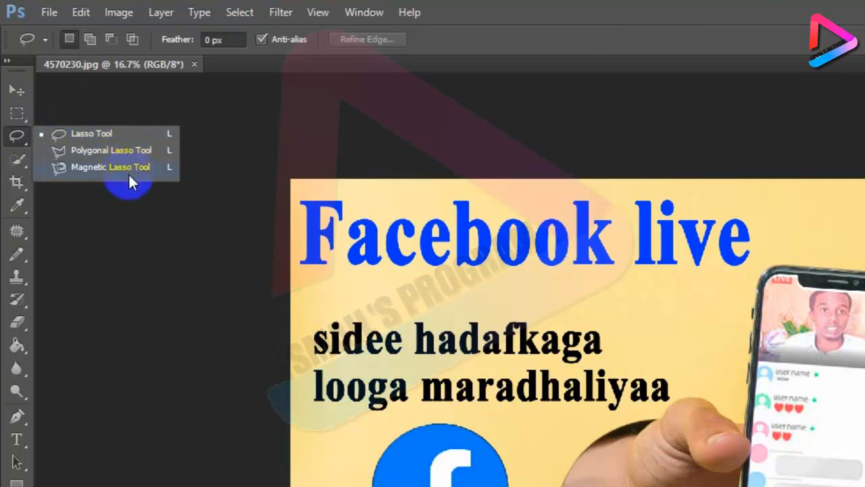
left_click(64, 134)
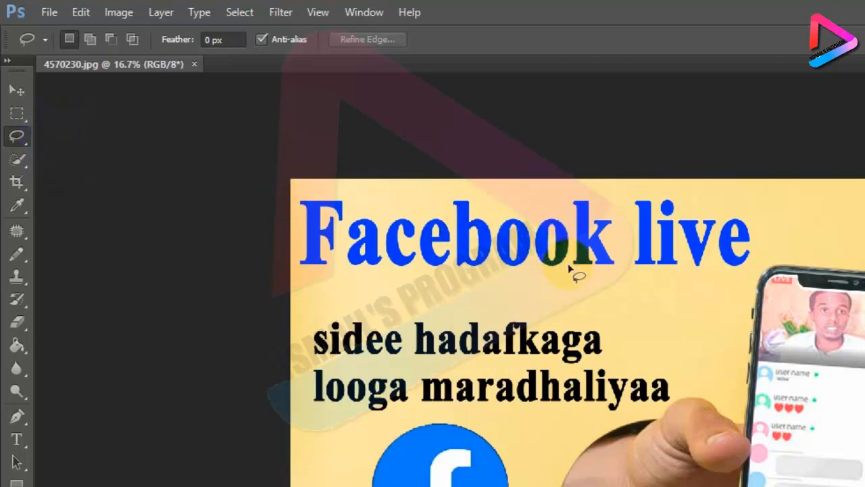
mouse_move(570, 268)
left_mouse_down()
mouse_move(298, 265)
mouse_move(294, 236)
mouse_move(305, 188)
mouse_move(457, 202)
mouse_move(751, 194)
mouse_move(767, 206)
mouse_move(765, 265)
mouse_move(729, 280)
mouse_move(569, 265)
left_mouse_up()
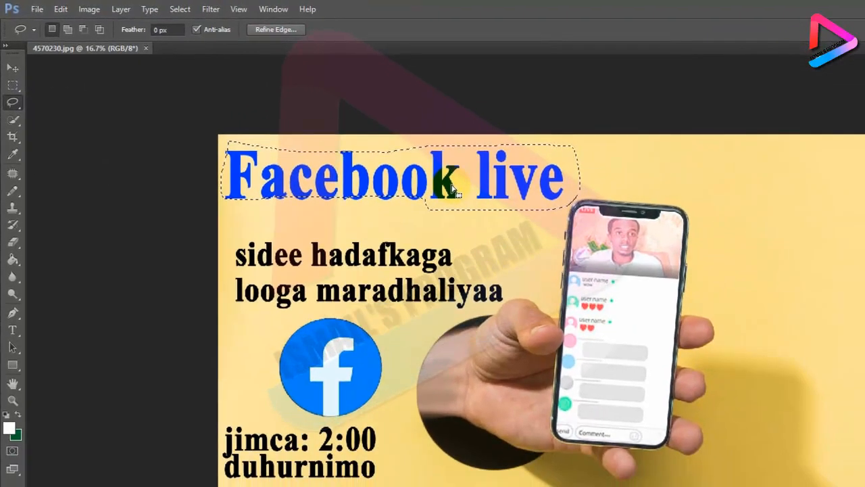
right_click(451, 175)
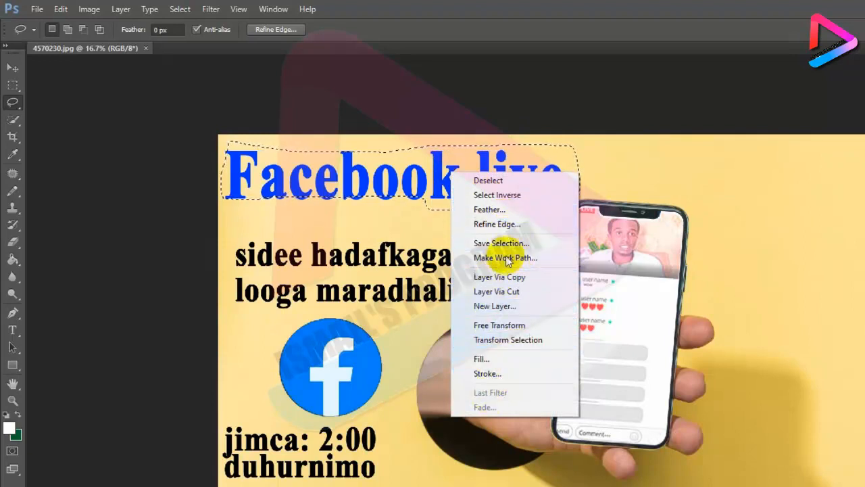
left_click(361, 173)
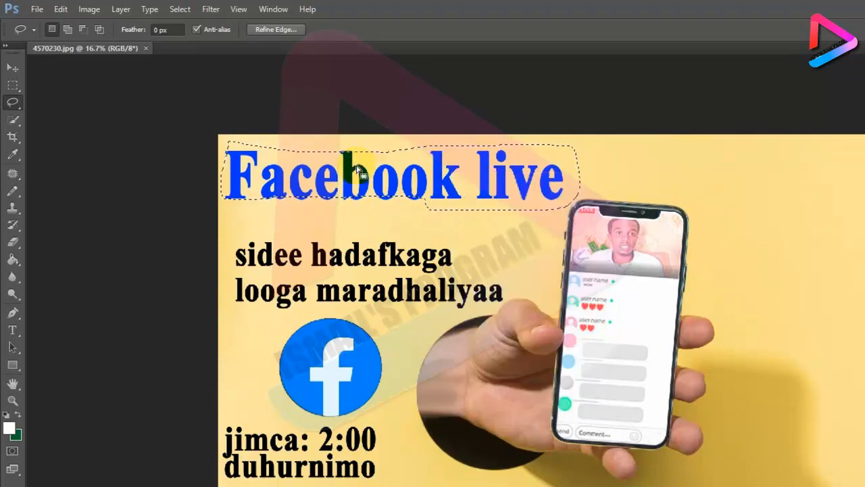
Step: Remove the selected "Facebook live" heading with a Content-Aware fill and clear the selection
key("shift+F5")
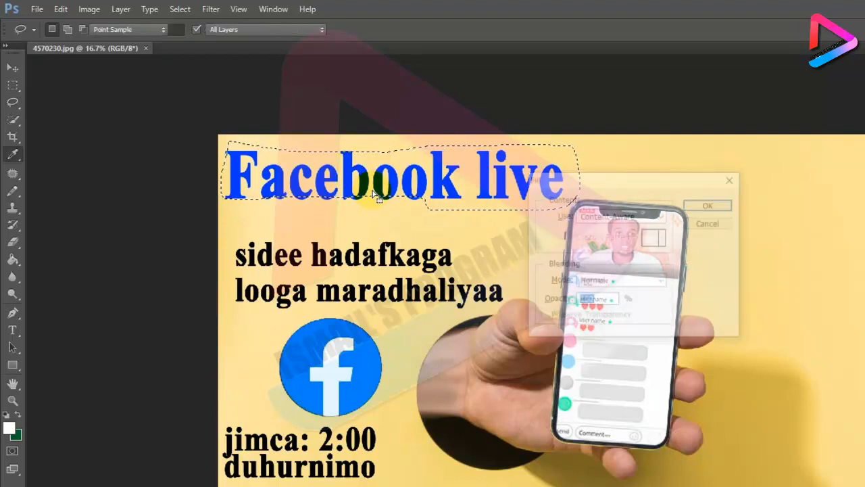
left_click(709, 205)
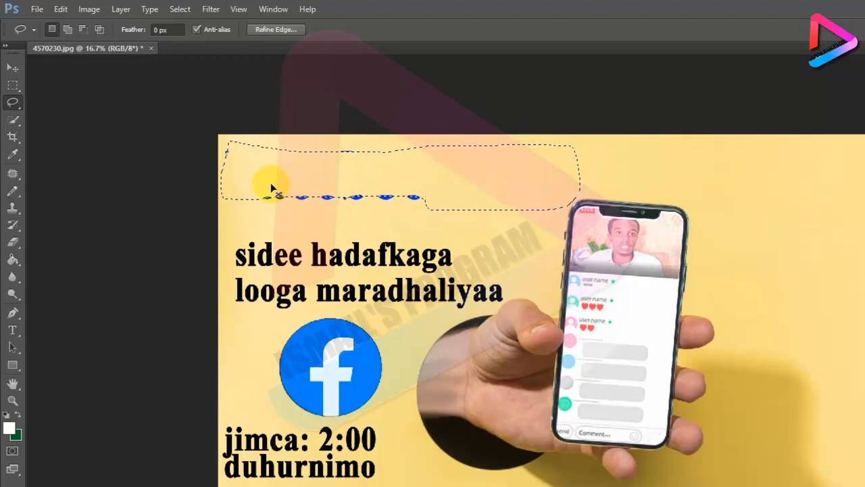
key("ctrl+d")
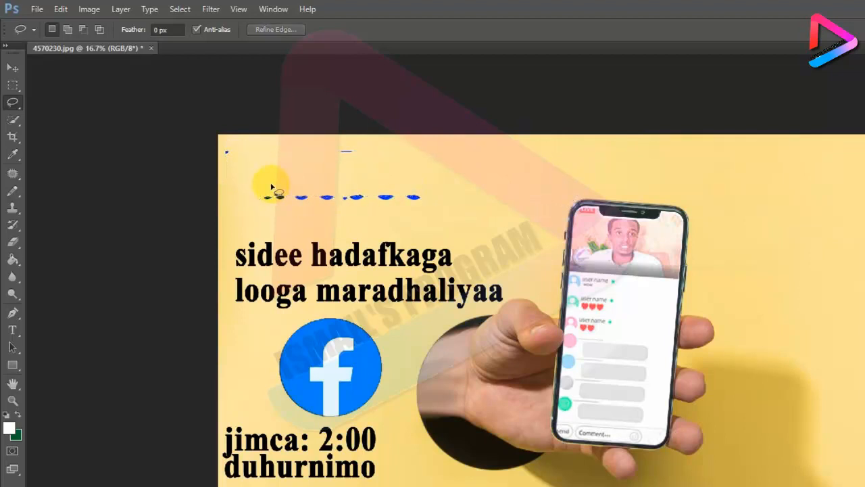
Step: Lasso the leftover blue letter fragments, first the lower row and then the upper ones, filling each selection with Content-Aware and deselecting
mouse_move(424, 188)
left_mouse_down()
mouse_move(283, 187)
mouse_move(242, 210)
mouse_move(383, 222)
mouse_move(421, 217)
mouse_move(424, 190)
left_mouse_up()
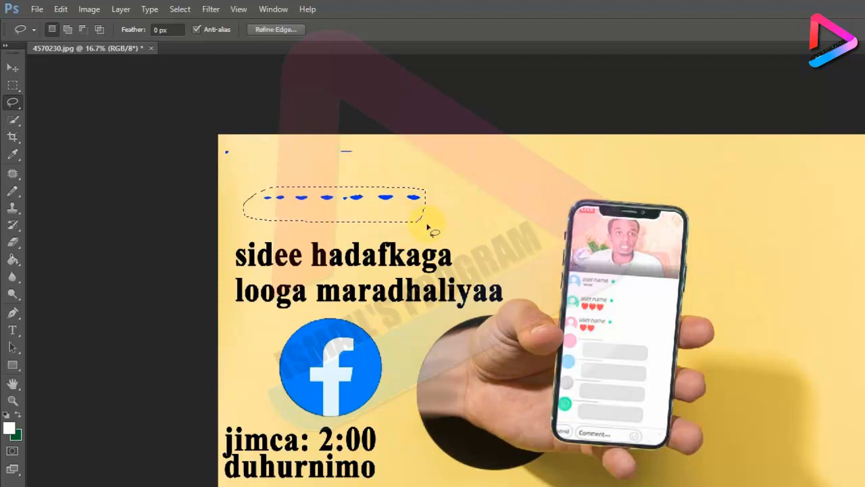
key("shift+F5")
key("Return")
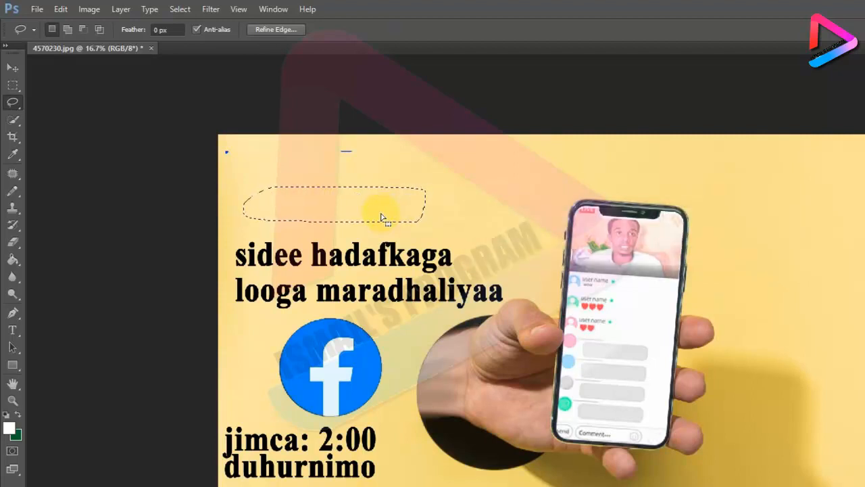
mouse_move(304, 131)
left_mouse_down()
mouse_move(356, 151)
mouse_move(316, 164)
mouse_move(219, 154)
mouse_move(240, 141)
mouse_move(356, 135)
mouse_move(358, 152)
left_mouse_up()
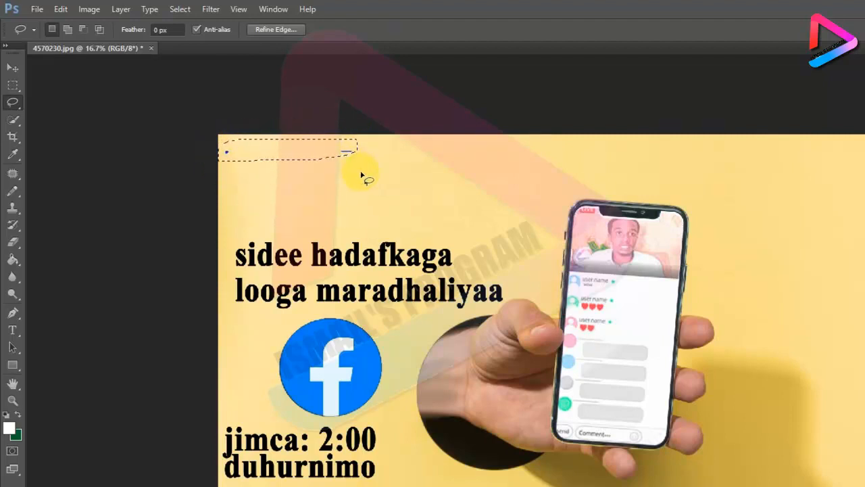
key("shift+BackSpace")
key("Return")
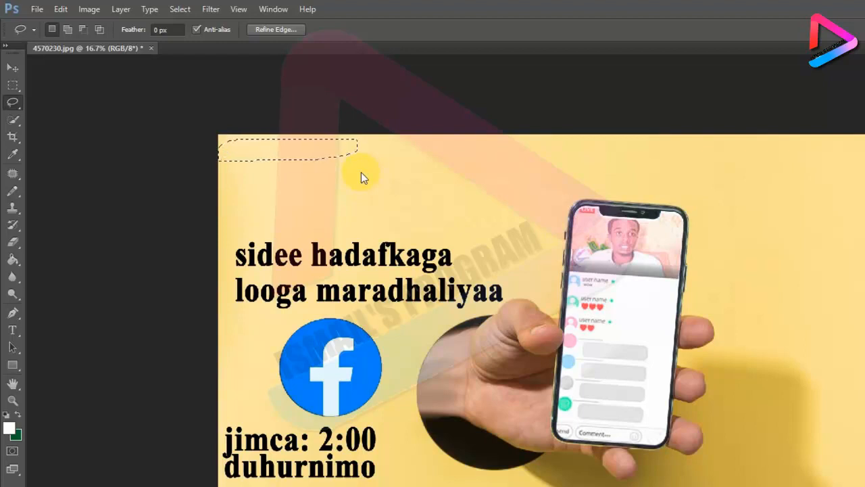
left_click(82, 132)
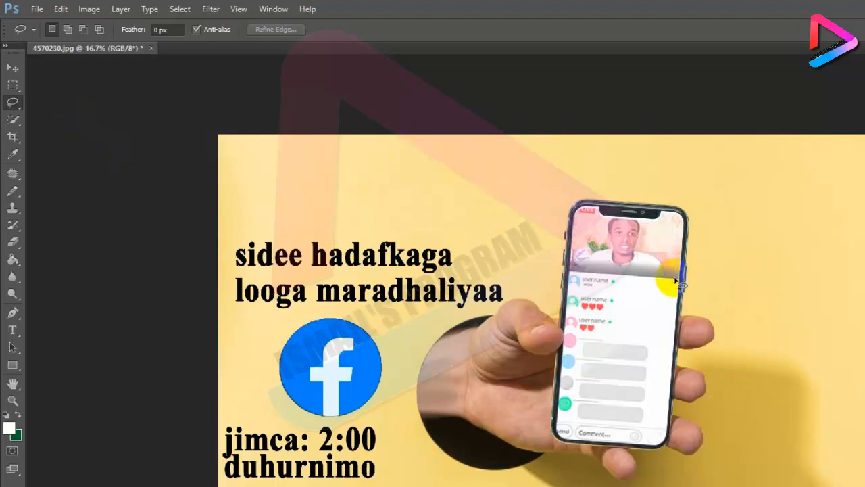
Step: Lasso the man's picture on the phone screen and replace it with a Content-Aware fill
mouse_move(678, 278)
left_mouse_down()
mouse_move(572, 274)
mouse_move(567, 258)
mouse_move(581, 207)
mouse_move(619, 224)
mouse_move(675, 211)
mouse_move(679, 278)
left_mouse_up()
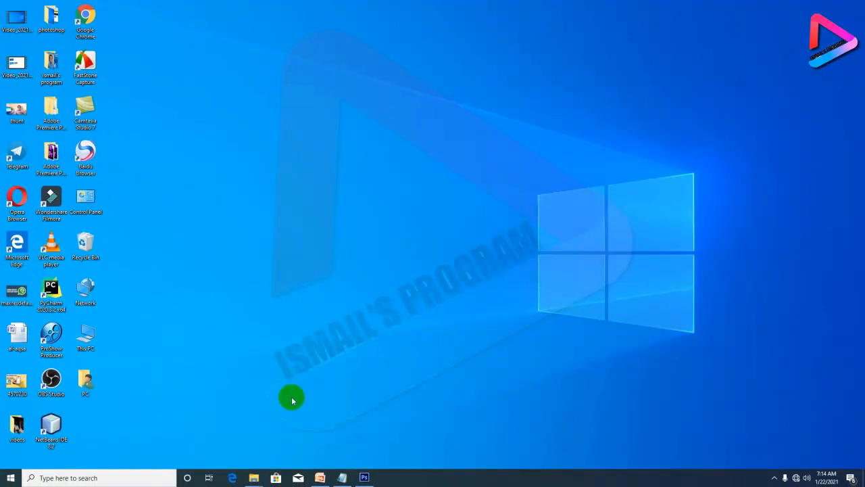
Step: Open maxresdefault from the desktop as a separate document and remove its upper text line and GB logo with a lassoed Content-Aware fill
left_click_drag(16, 292, 204, 33)
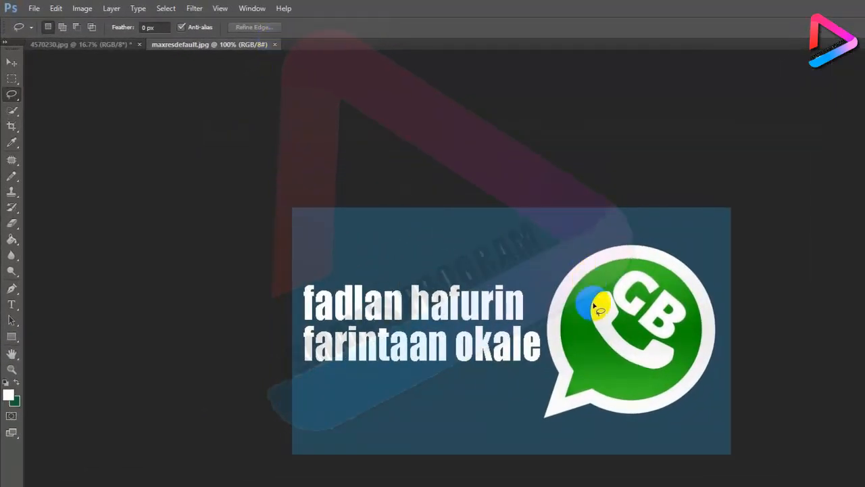
mouse_move(517, 327)
left_mouse_down()
mouse_move(306, 329)
mouse_move(288, 291)
mouse_move(365, 276)
mouse_move(538, 275)
mouse_move(605, 236)
mouse_move(680, 250)
mouse_move(704, 277)
mouse_move(716, 362)
mouse_move(673, 400)
mouse_move(560, 430)
mouse_move(535, 413)
mouse_move(554, 355)
mouse_move(549, 324)
mouse_move(535, 319)
left_mouse_up()
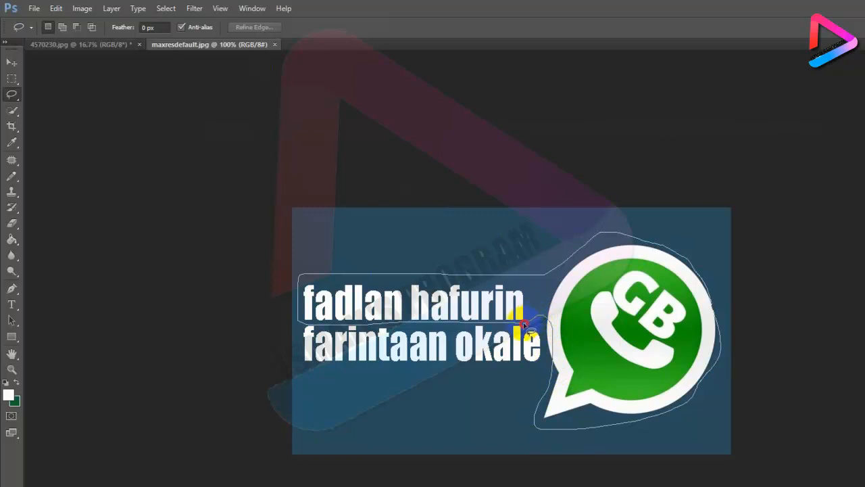
left_click_drag(522, 324, 523, 326)
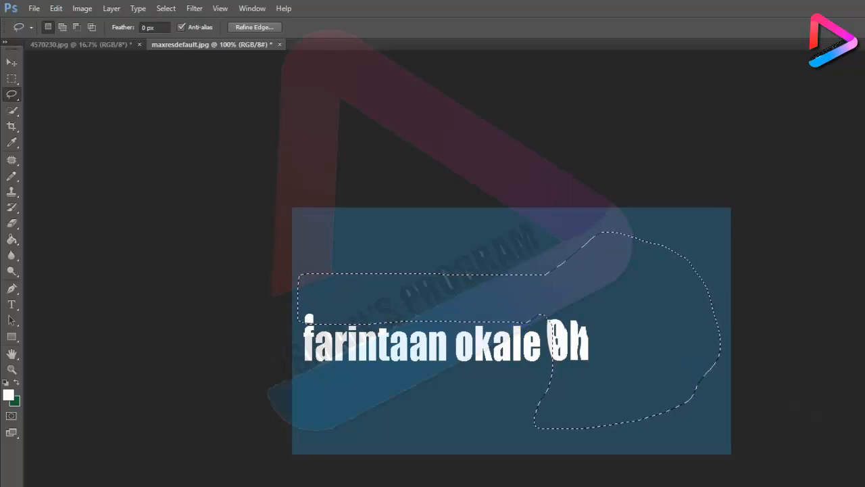
key("ctrl+d")
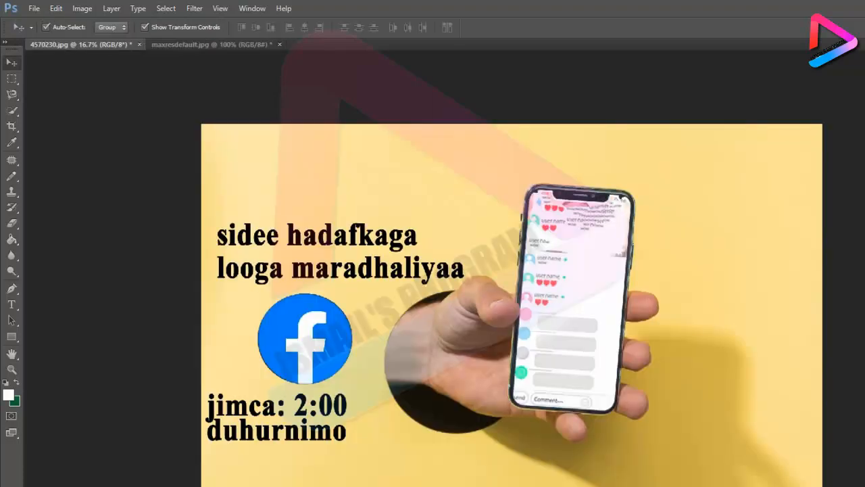
Step: In 4570230.jpg, outline the "sidee hadafkaga" text line with the Polygonal Lasso Tool and close the selection
left_click(16, 94)
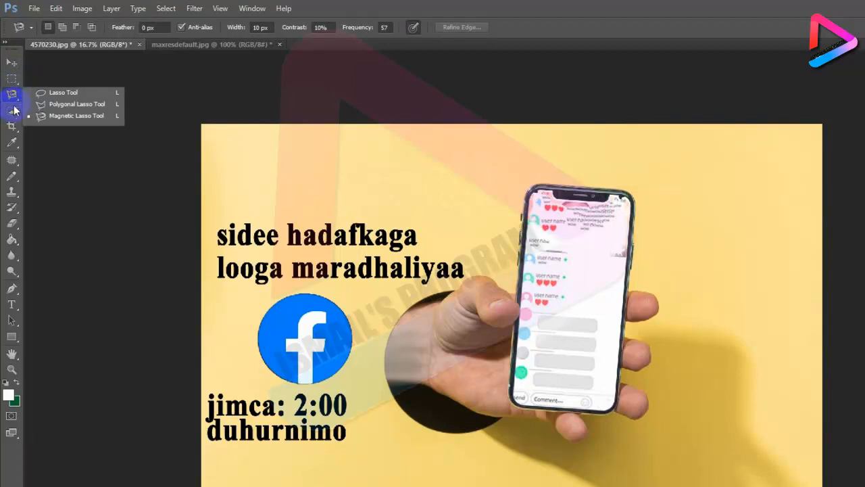
left_click(91, 106)
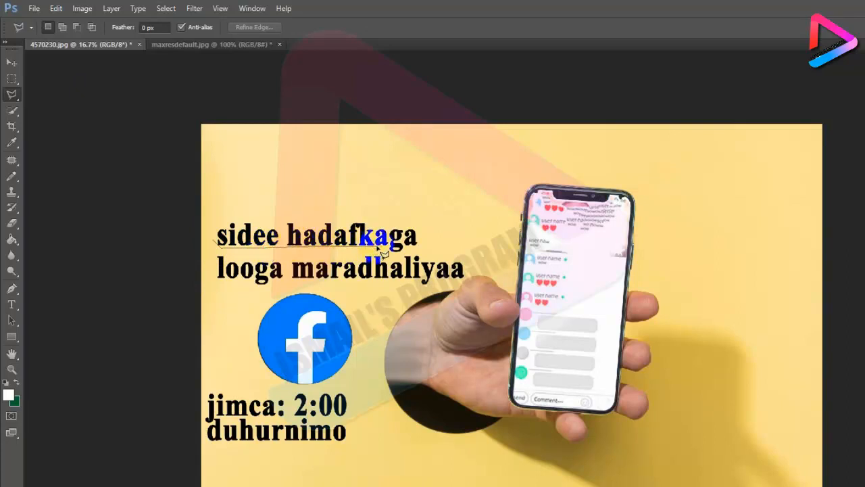
left_click(417, 245)
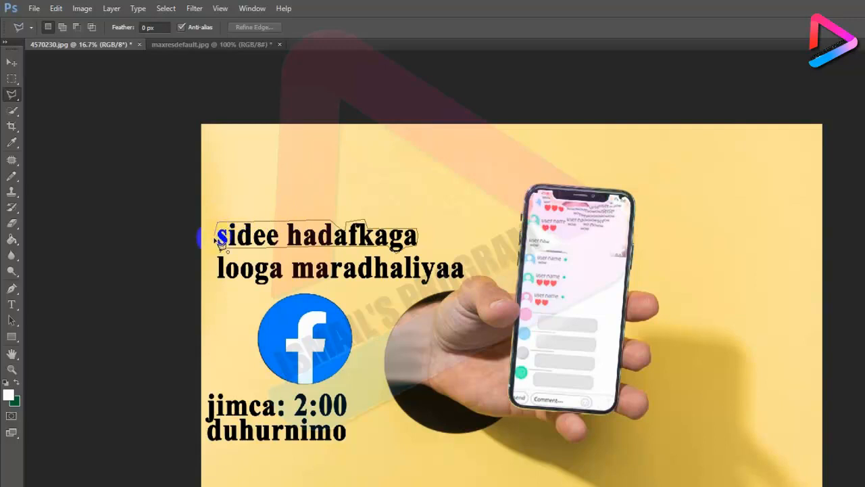
left_click(217, 236)
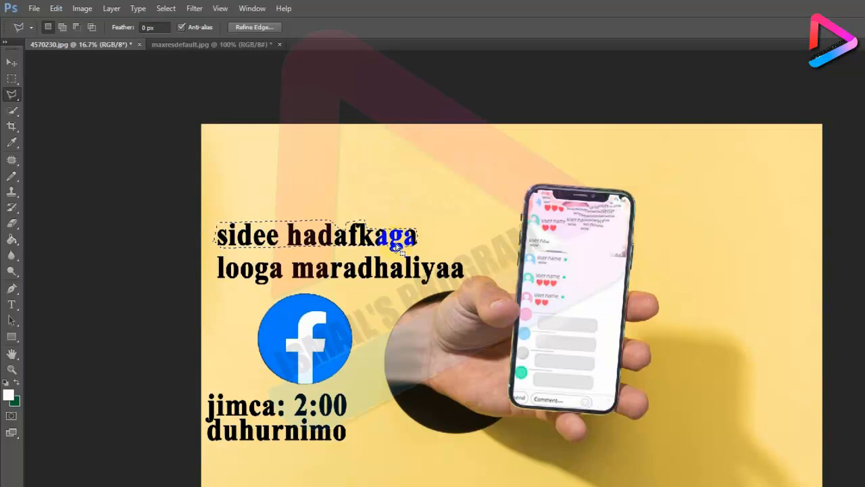
Step: Fill the selected "sidee hadafkaga" line to remove it from the background, and deselect
key("shift+F5")
key("Return")
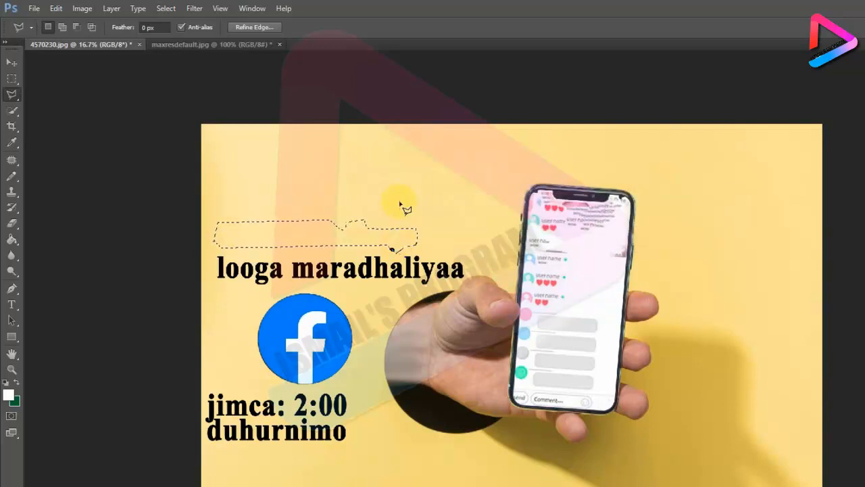
key("ctrl+d")
Step: Outline the three fingertips beside the phone's edge with the Polygonal Lasso Tool, remove them with a Content-Aware fill, and deselect
left_click(622, 290)
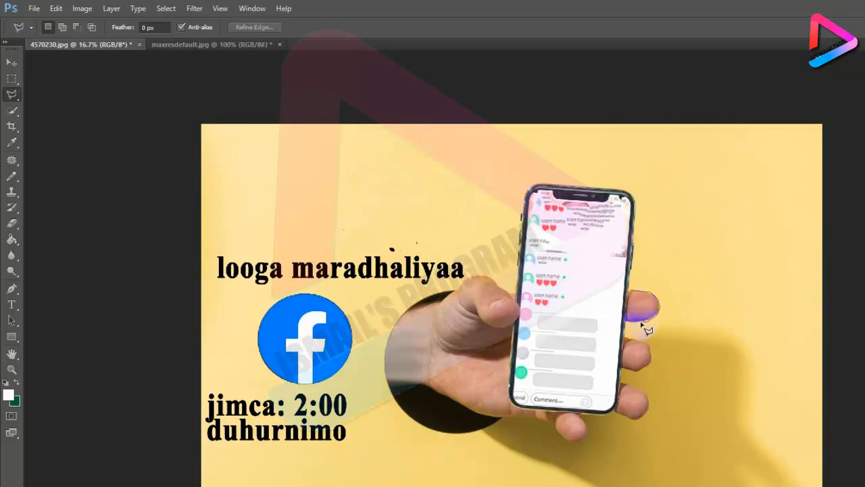
left_click(627, 324)
left_click(652, 346)
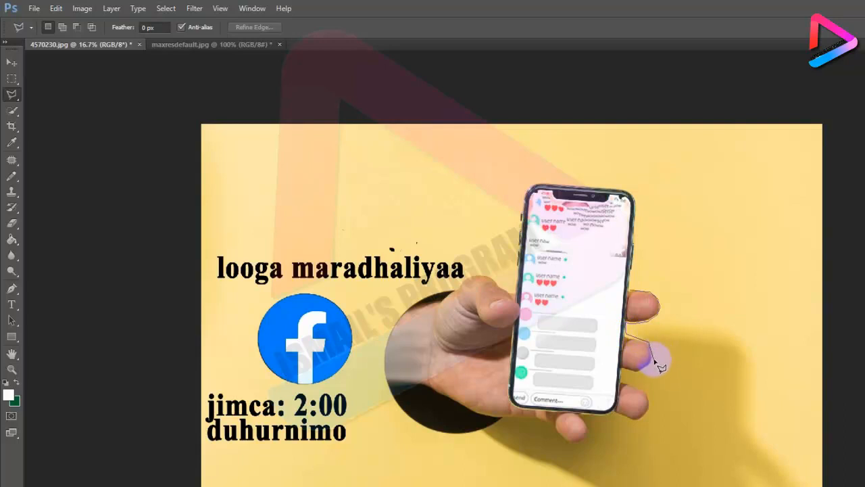
left_click(653, 362)
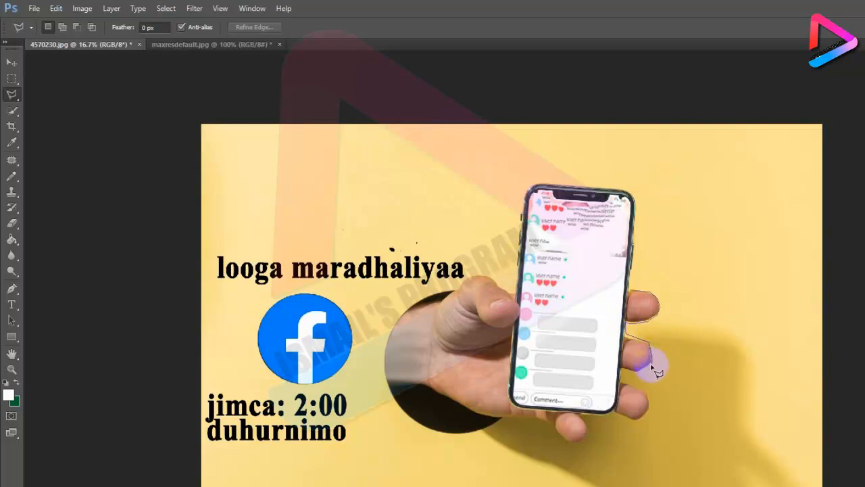
left_click(650, 365)
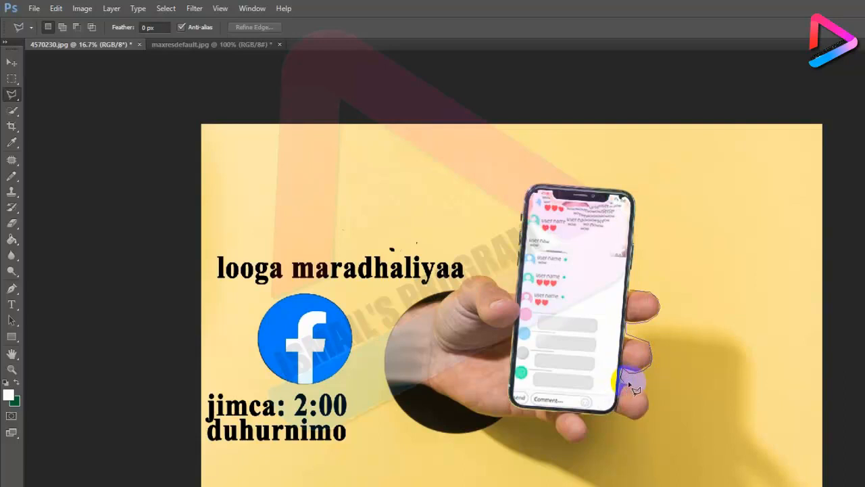
left_click(647, 387)
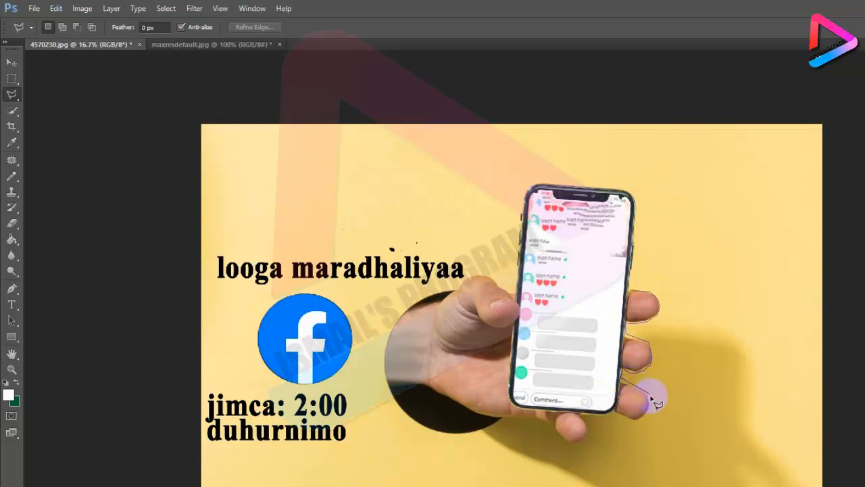
left_click(650, 412)
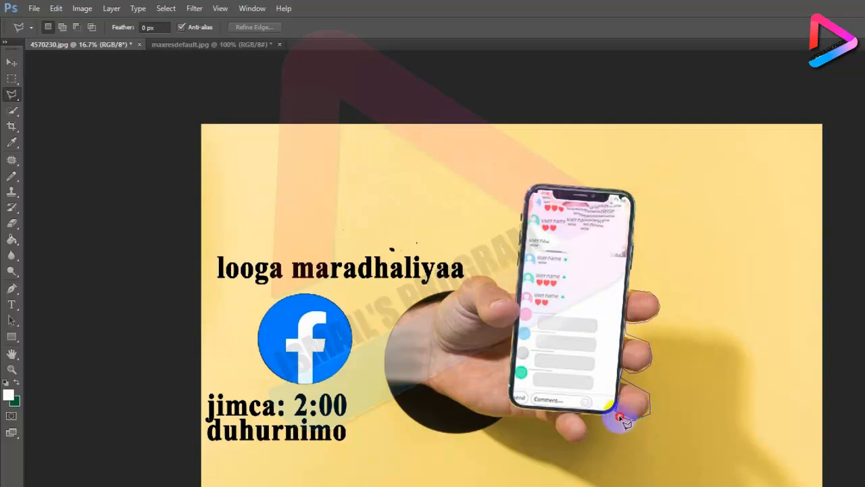
left_click(622, 419)
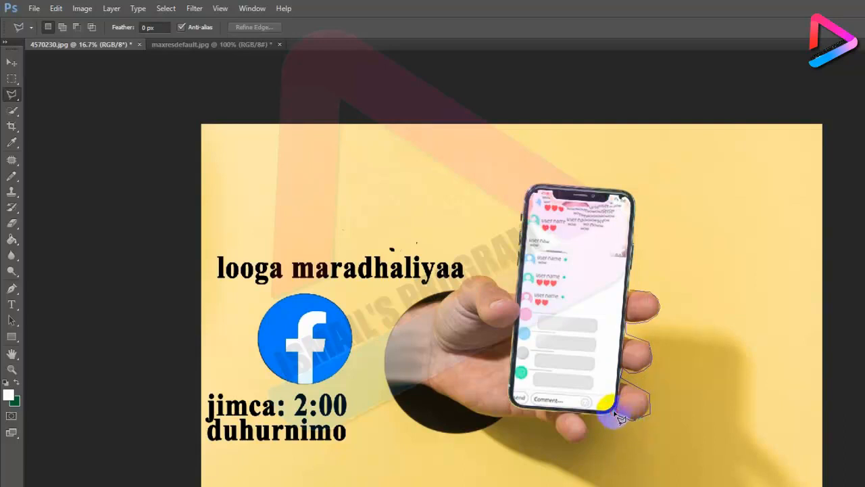
double_click(621, 418)
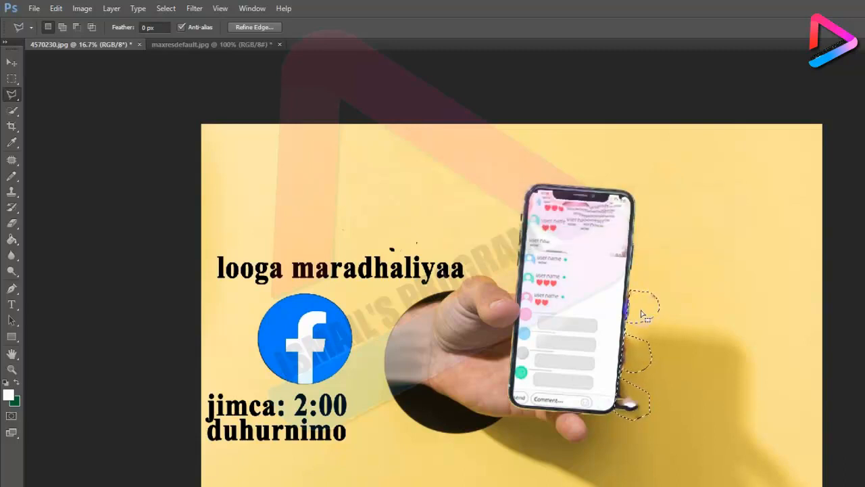
key("ctrl+d")
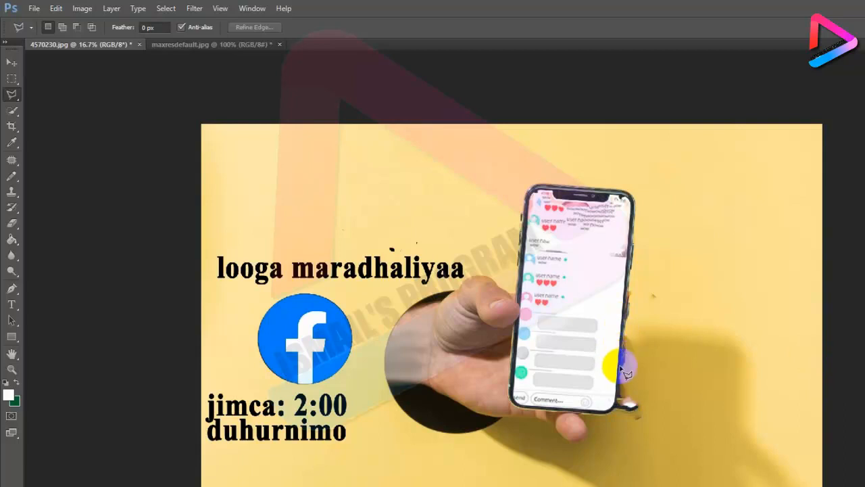
left_click(657, 405)
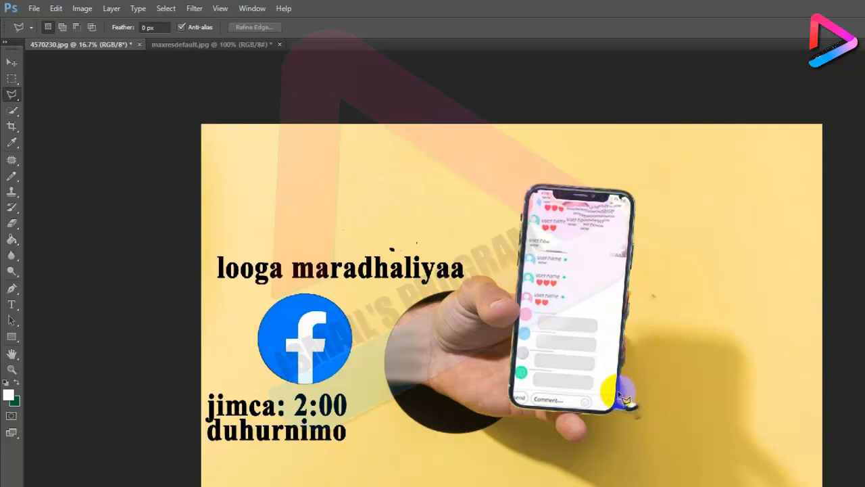
left_click(643, 396)
left_click(620, 392)
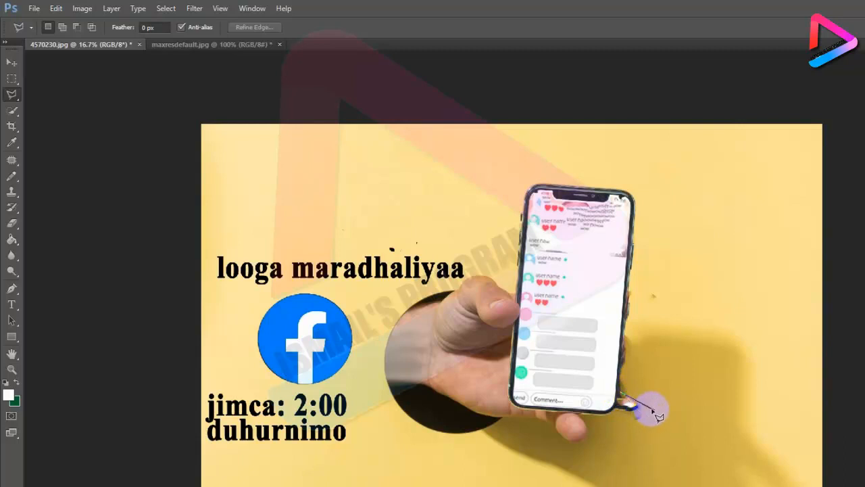
left_click(652, 409)
left_click(608, 414)
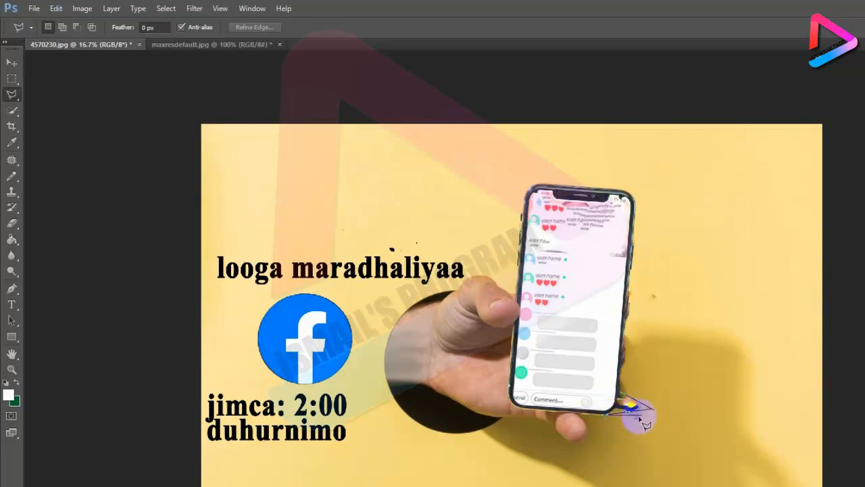
left_click(608, 419)
double_click(607, 419)
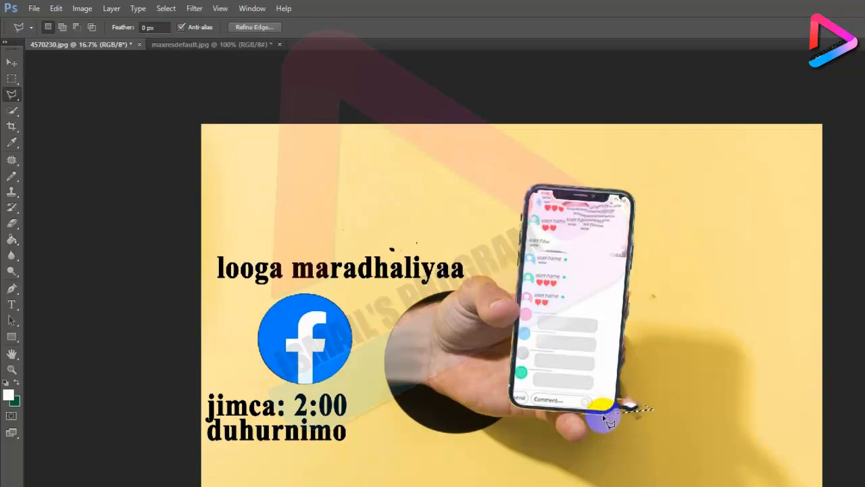
left_click(638, 403)
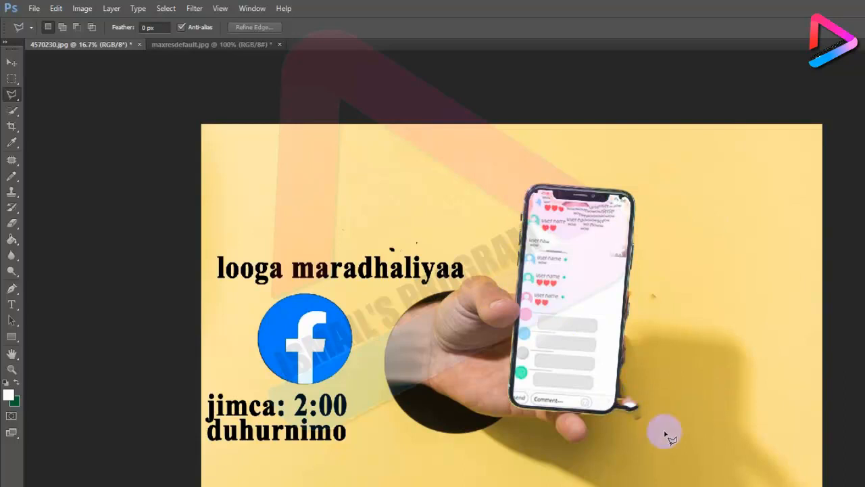
Step: Trace around the "looga maradhaliyaa" text line with the Magnetic Lasso Tool and close the selection
left_click(13, 96)
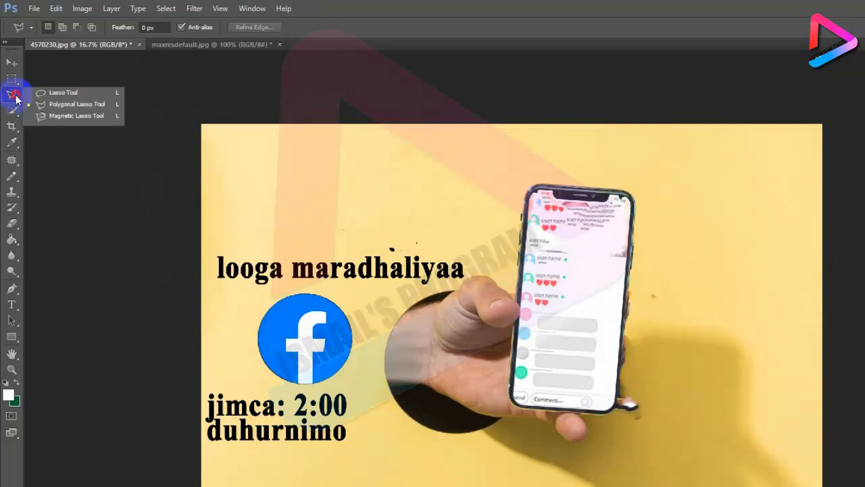
left_click(76, 116)
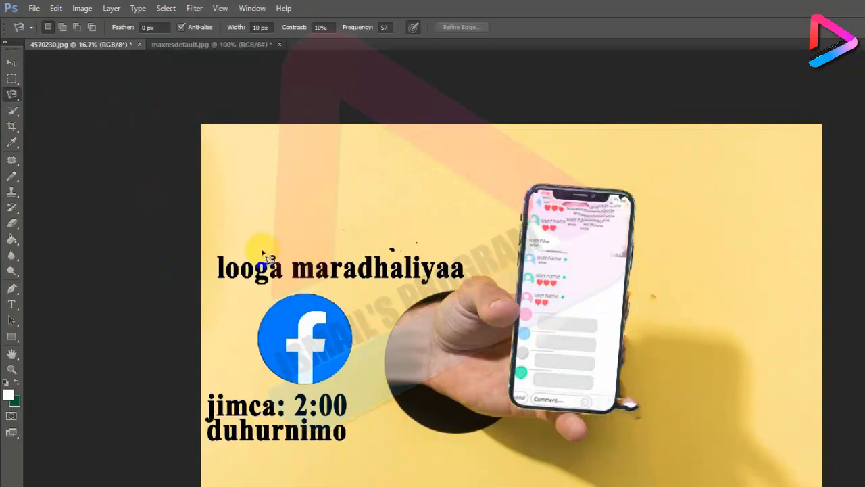
left_click(219, 257)
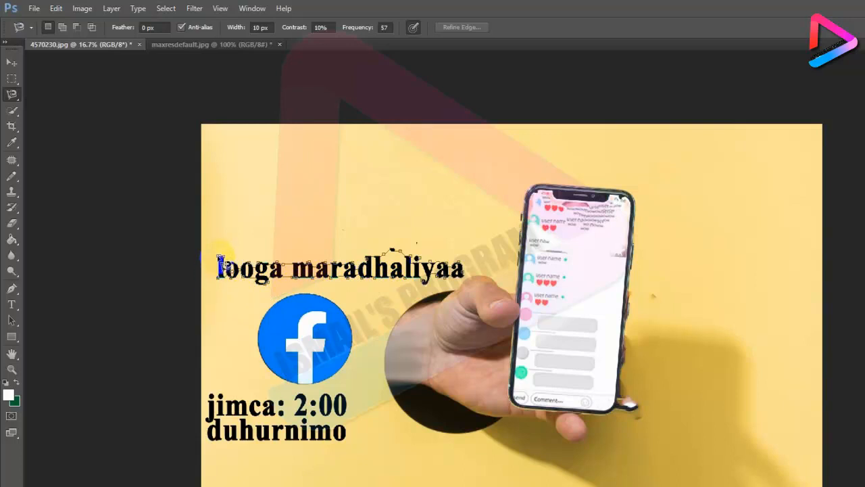
left_click(218, 257)
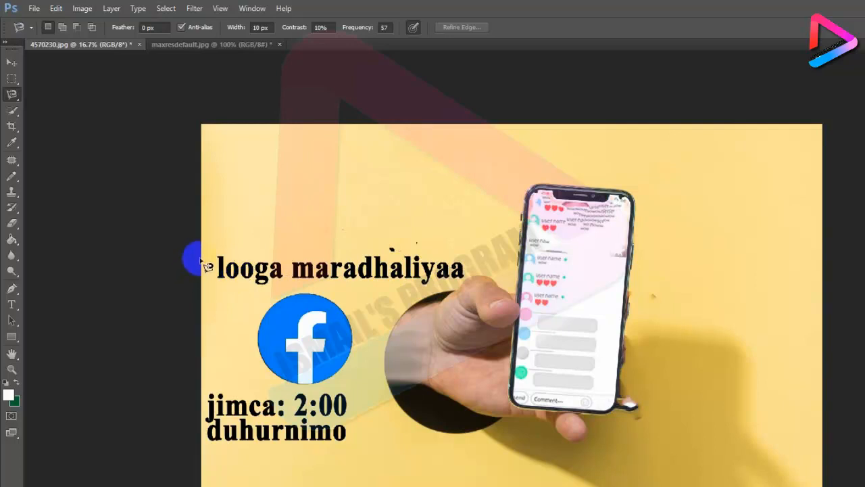
left_click(219, 259)
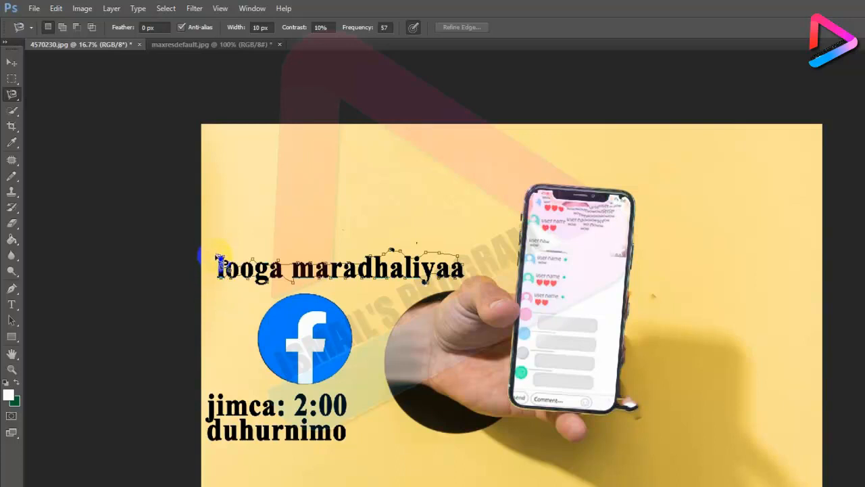
left_click(217, 259)
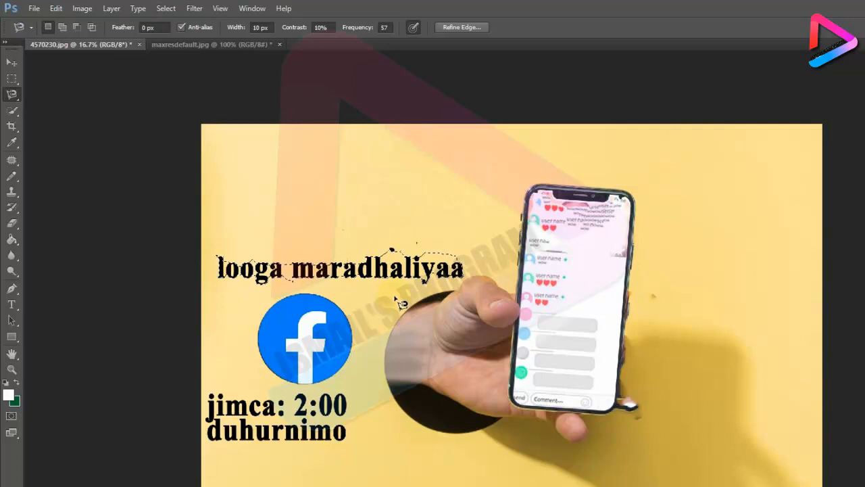
Step: Remove the selected "looga maradhaliyaa" line with a Content-Aware fill, and deselect
key("shift+F5")
key("Return")
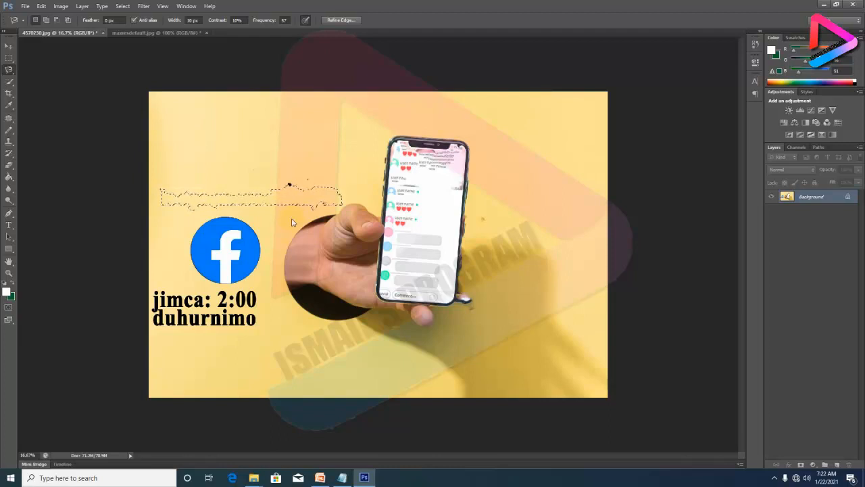
left_click(696, 402)
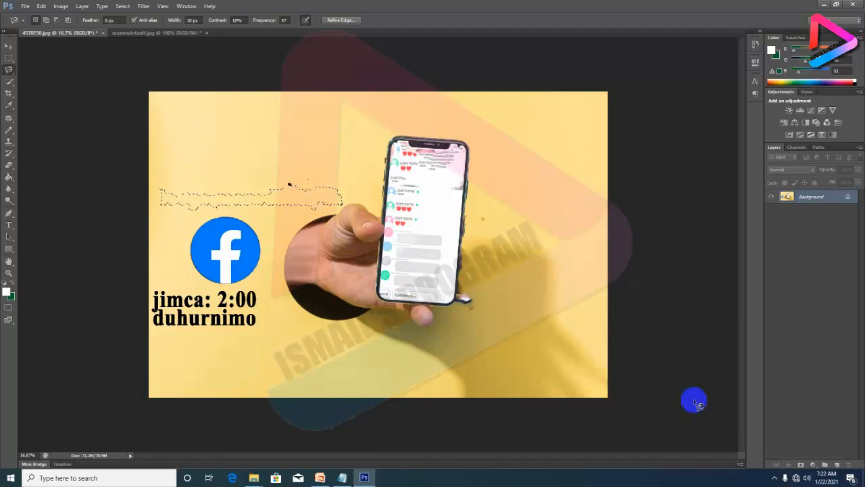
left_click(774, 475)
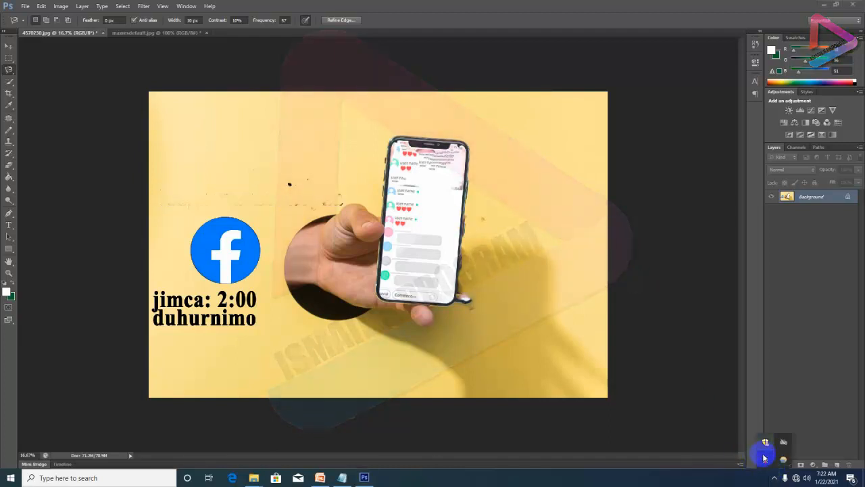
left_click(764, 458)
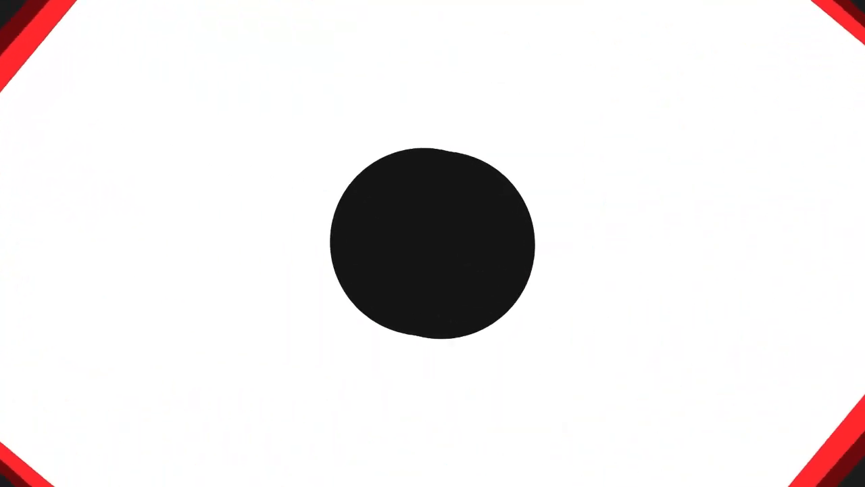